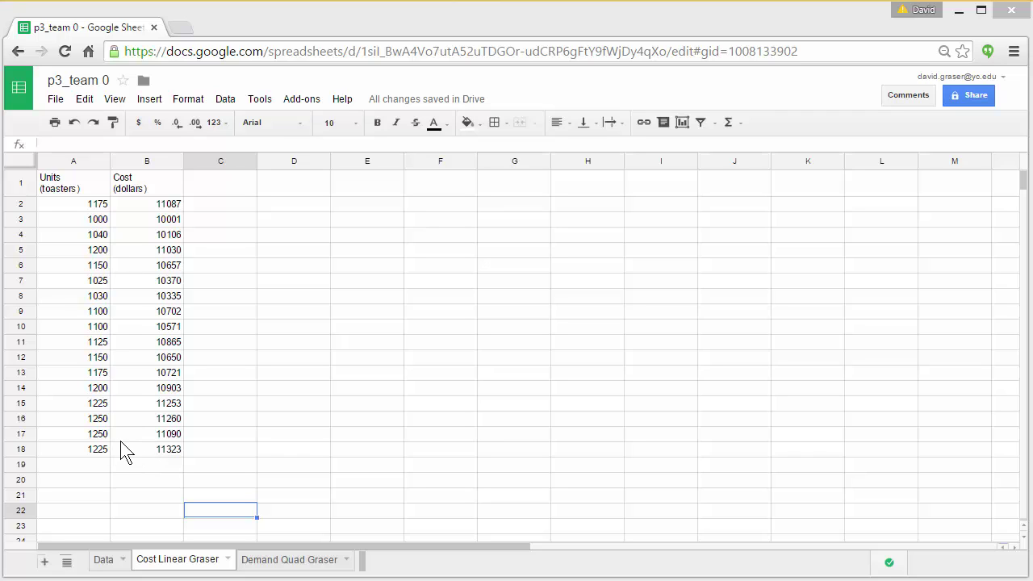
Step: On the linear cost sheet, insert a scatter chart of the units and cost data in A1:B18 and place it beside the data
left_click(284, 560)
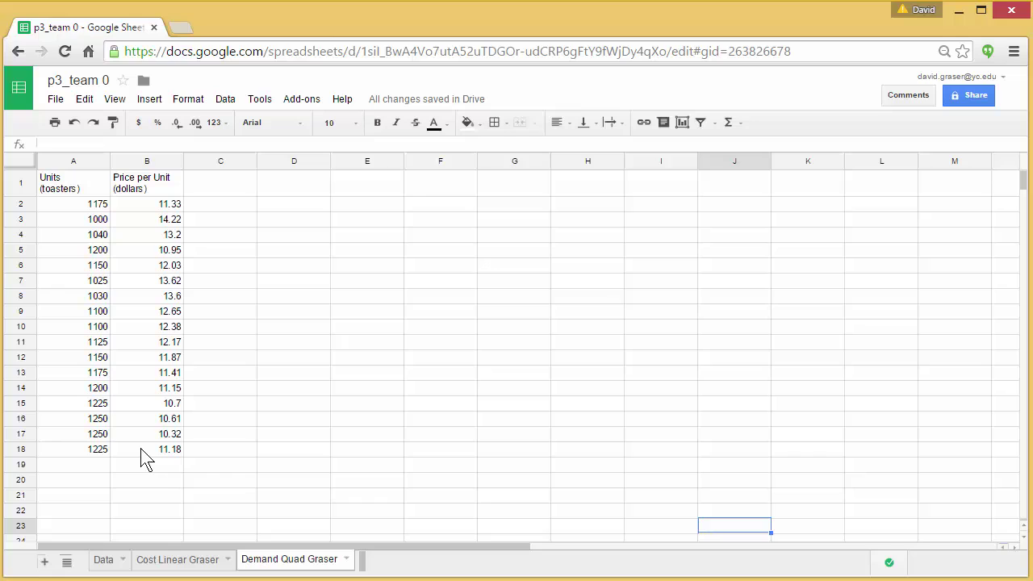
left_click(178, 564)
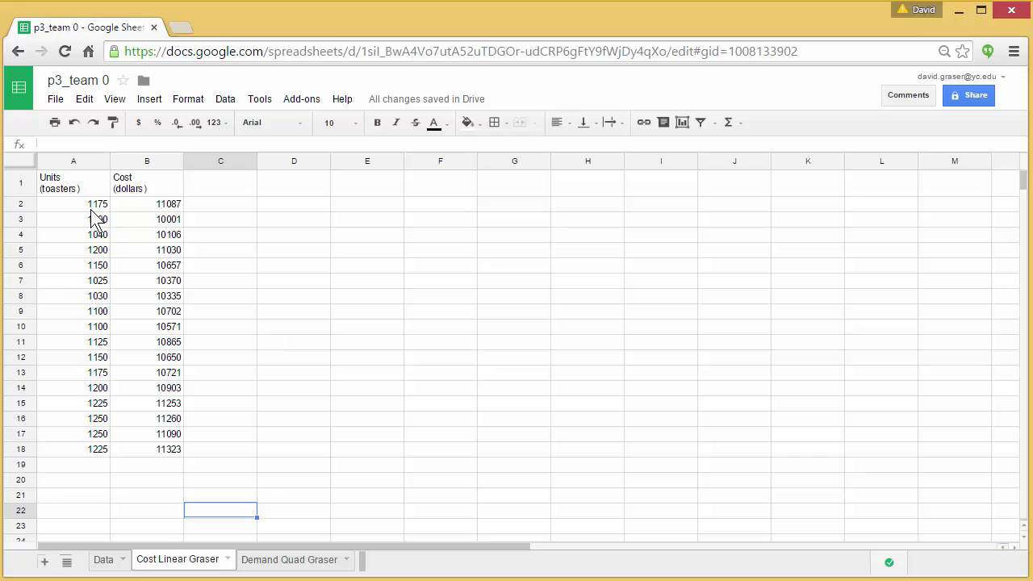
left_click(64, 192)
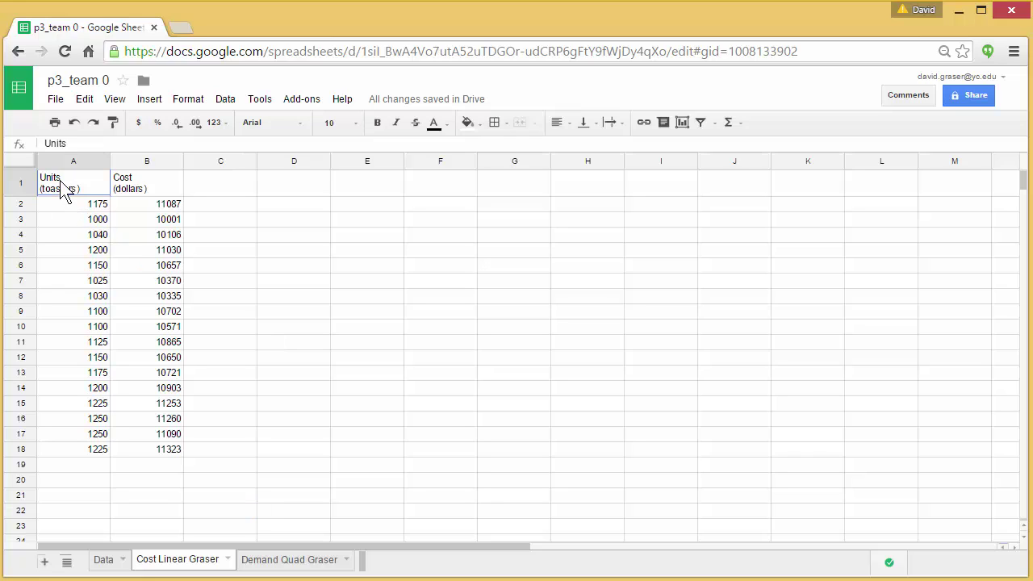
left_click_drag(65, 192, 161, 446)
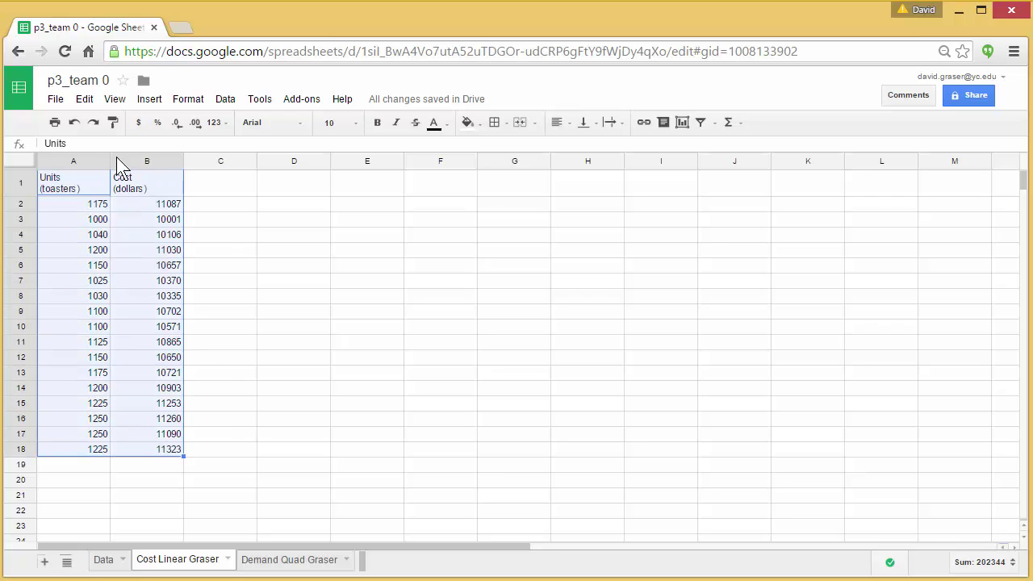
left_click(153, 100)
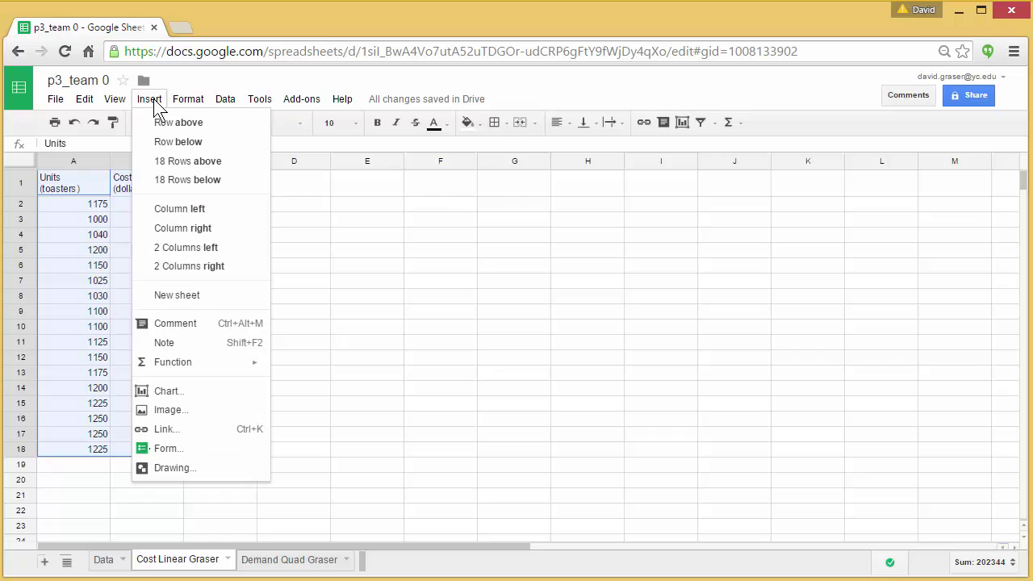
left_click(173, 396)
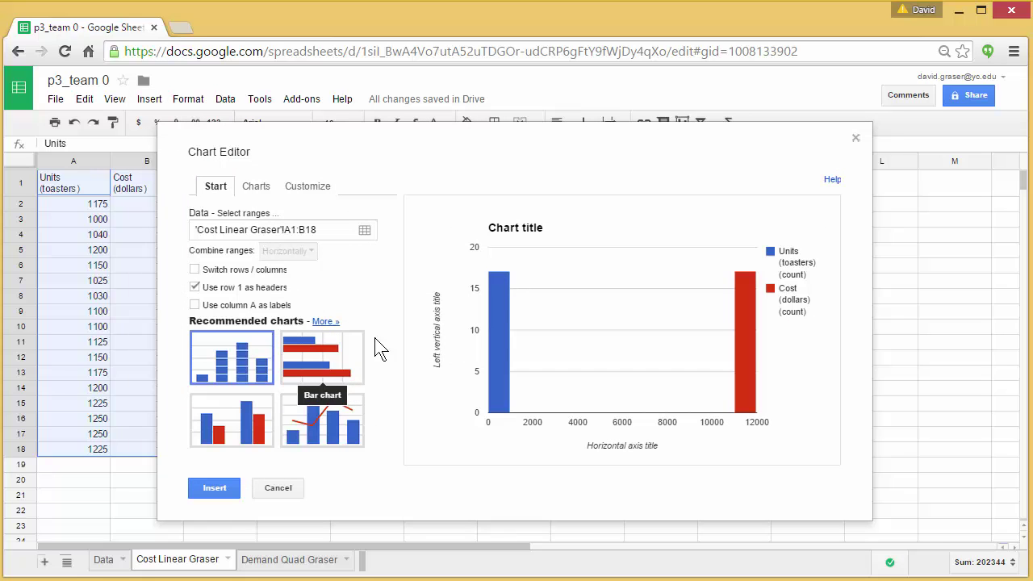
left_click(258, 188)
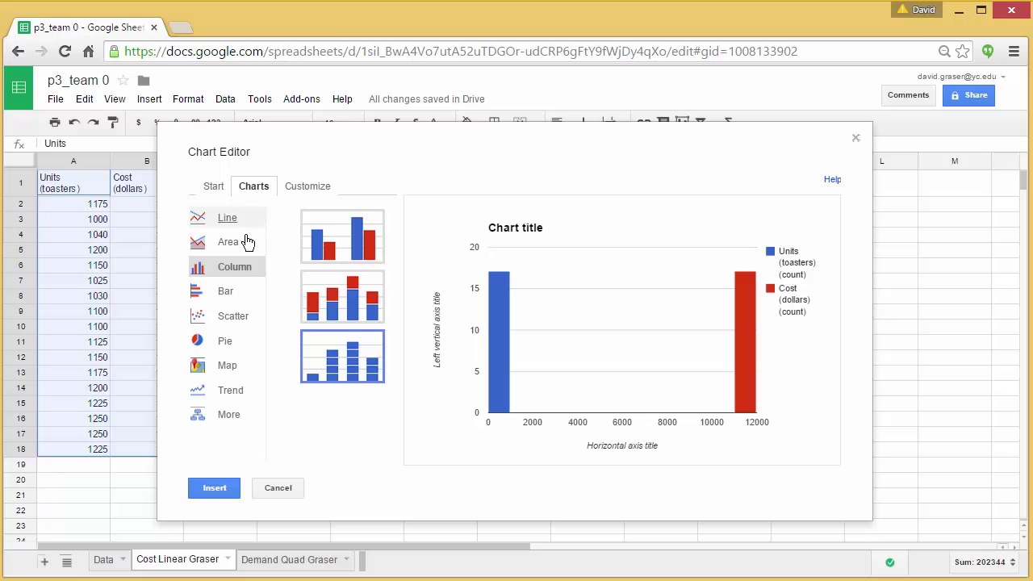
left_click(232, 319)
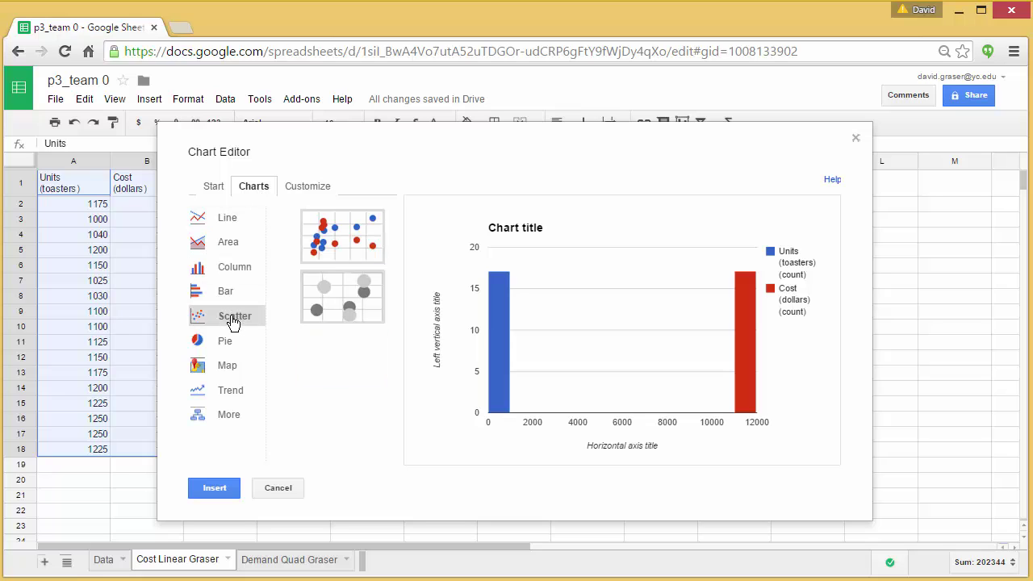
left_click(338, 240)
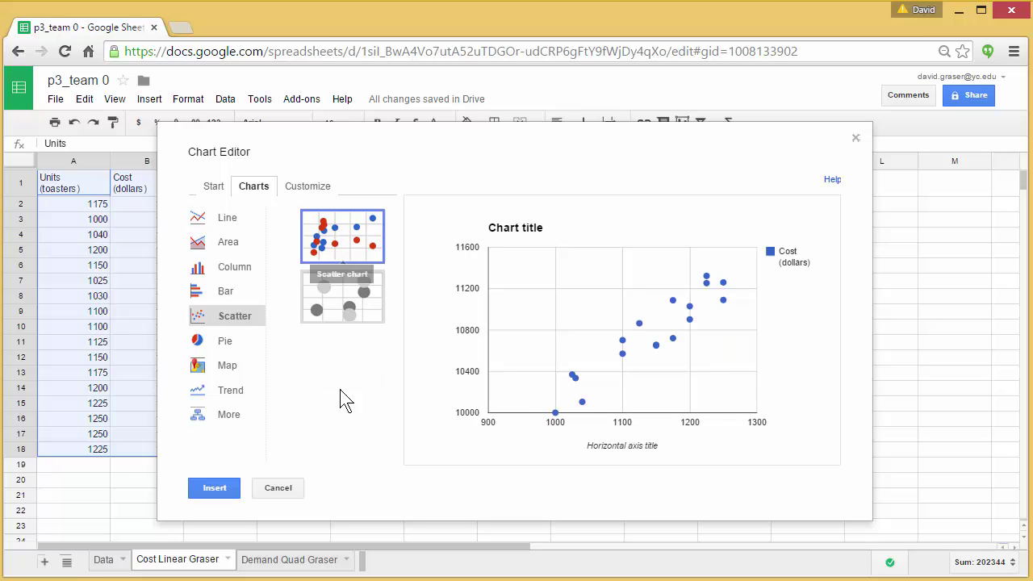
left_click(213, 487)
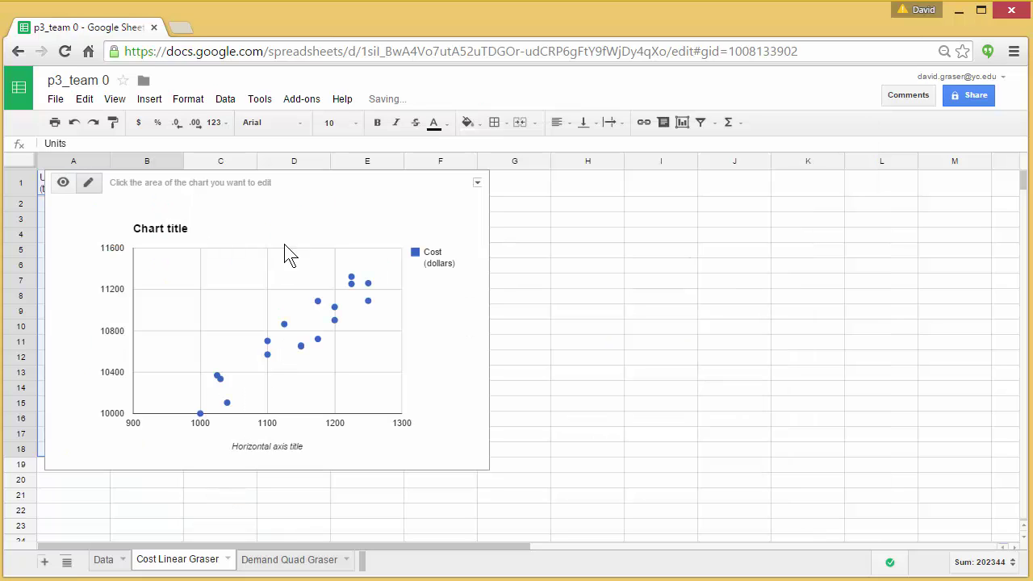
left_click_drag(302, 194, 487, 198)
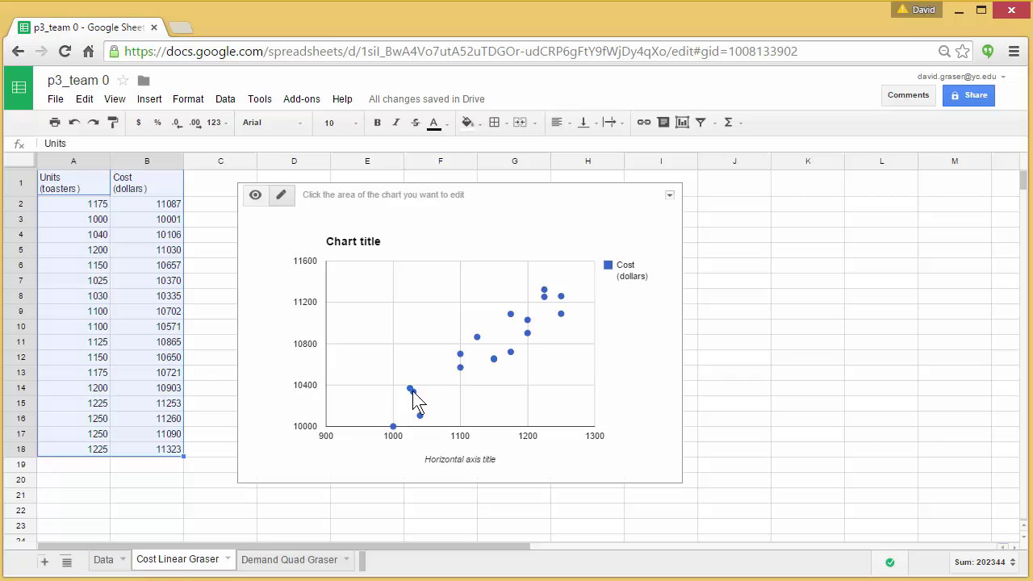
Step: Add a linear trendline to the cost series in the scatter chart
left_click(476, 337)
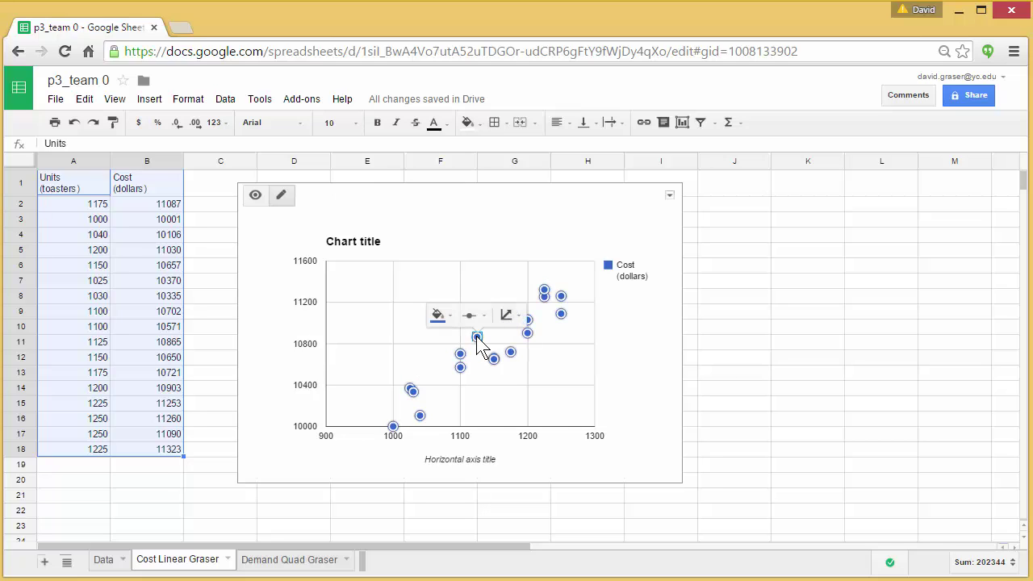
left_click(521, 316)
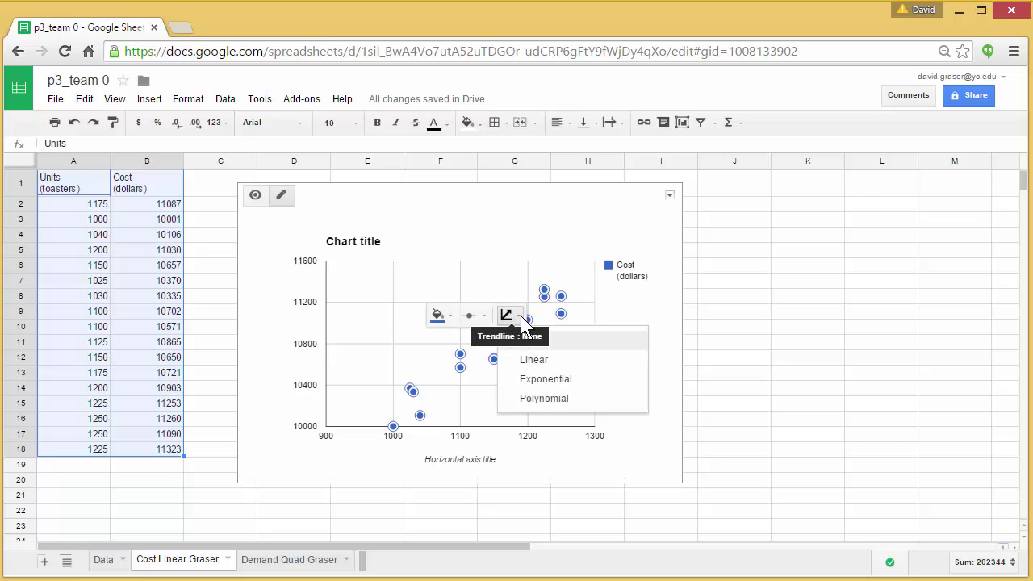
left_click(530, 360)
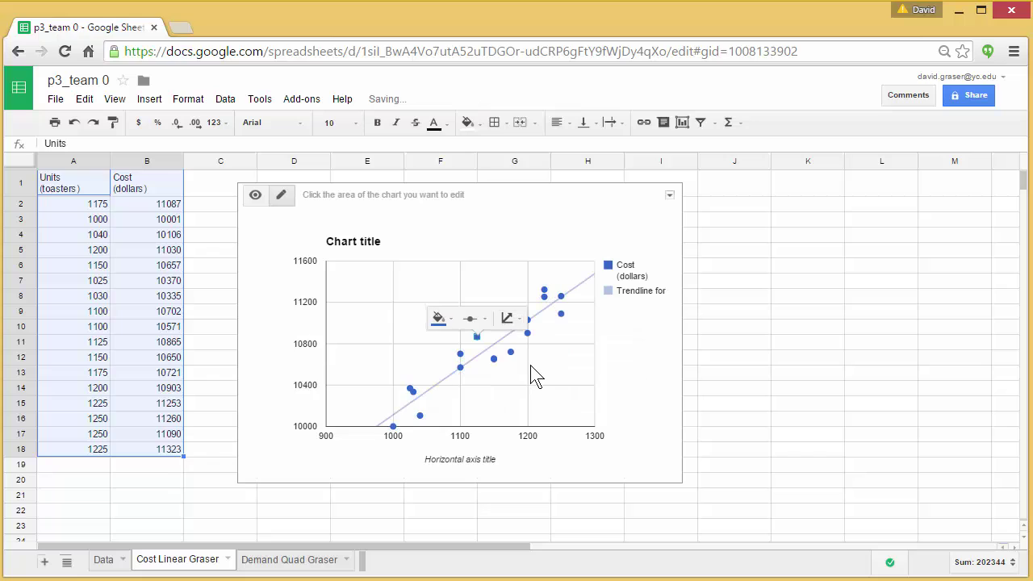
left_click(790, 435)
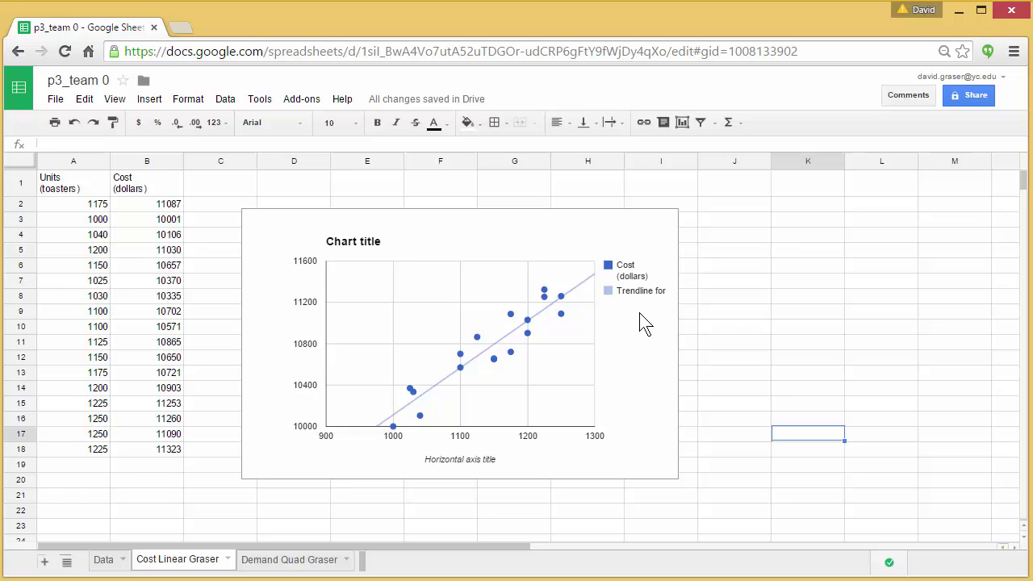
Step: Open the advanced editing options of the cost chart and set its title to "Cost"
left_click(650, 242)
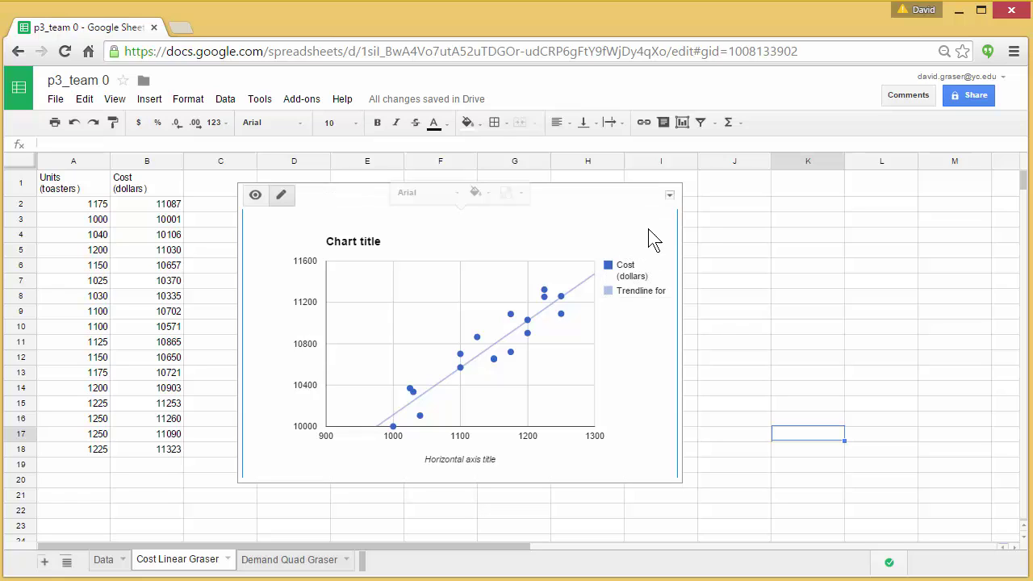
left_click(669, 198)
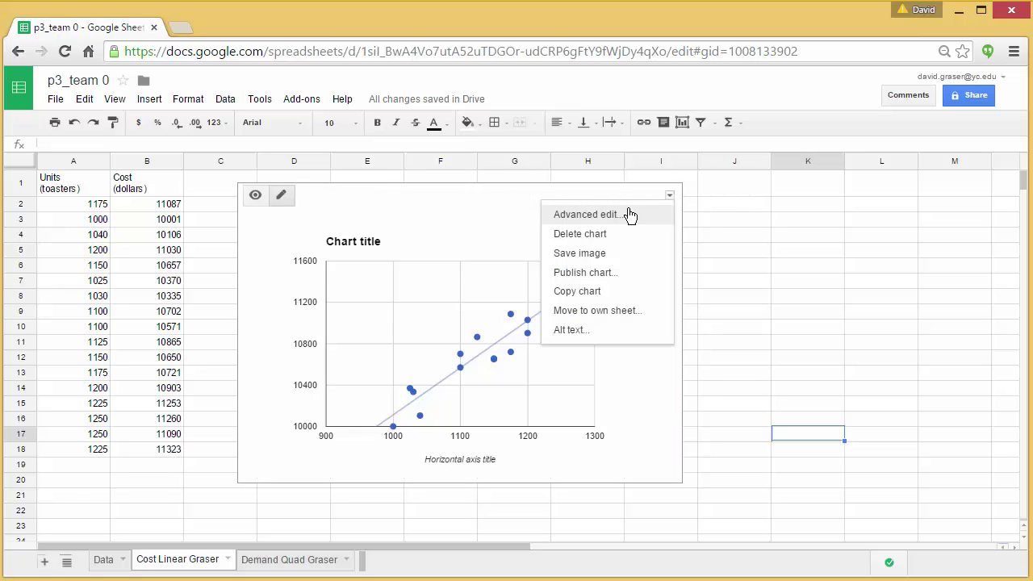
left_click(583, 216)
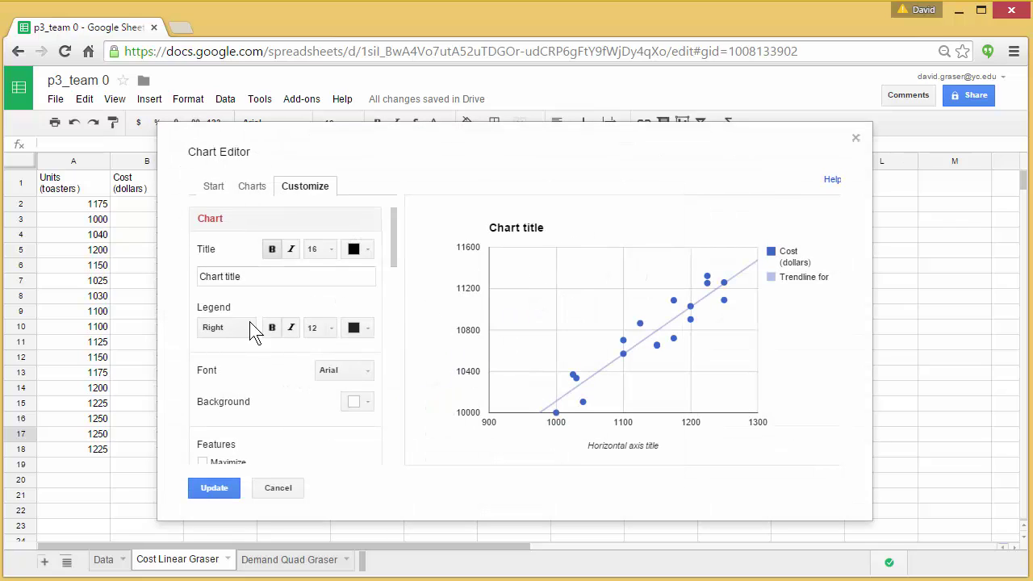
left_click_drag(250, 277, 186, 287)
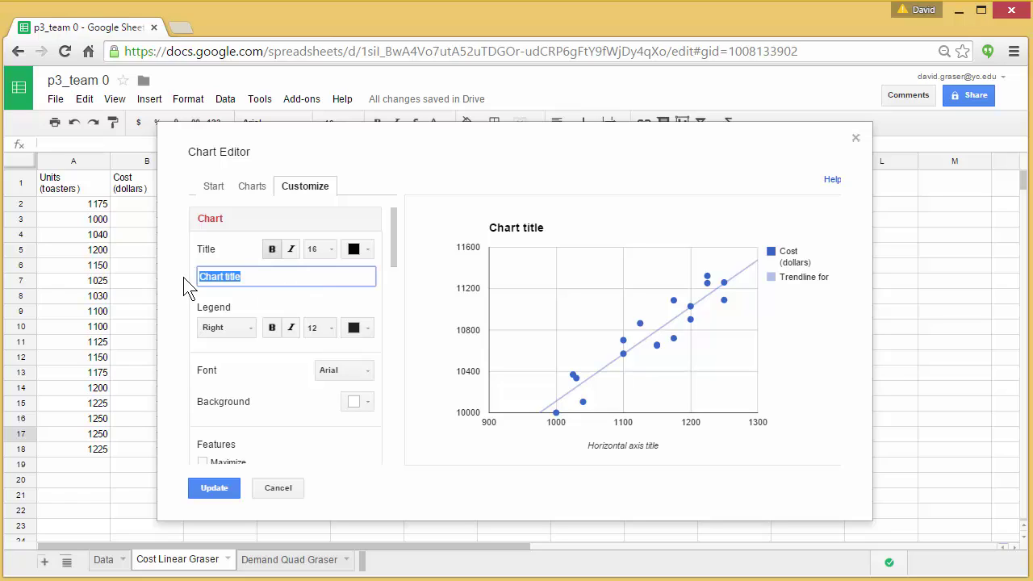
type("Cost")
Step: Title the chart's horizontal axis "Units (toasters)" and its left vertical axis "Cost (dollars)"
left_click_drag(392, 236, 388, 292)
left_click_drag(309, 331, 182, 337)
type("Units (toasters")
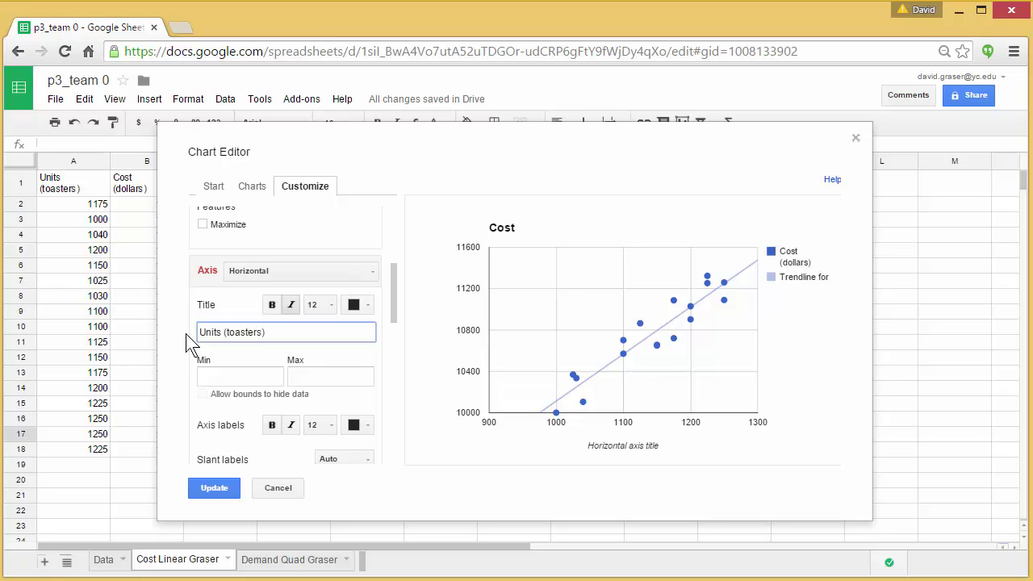
left_click(292, 268)
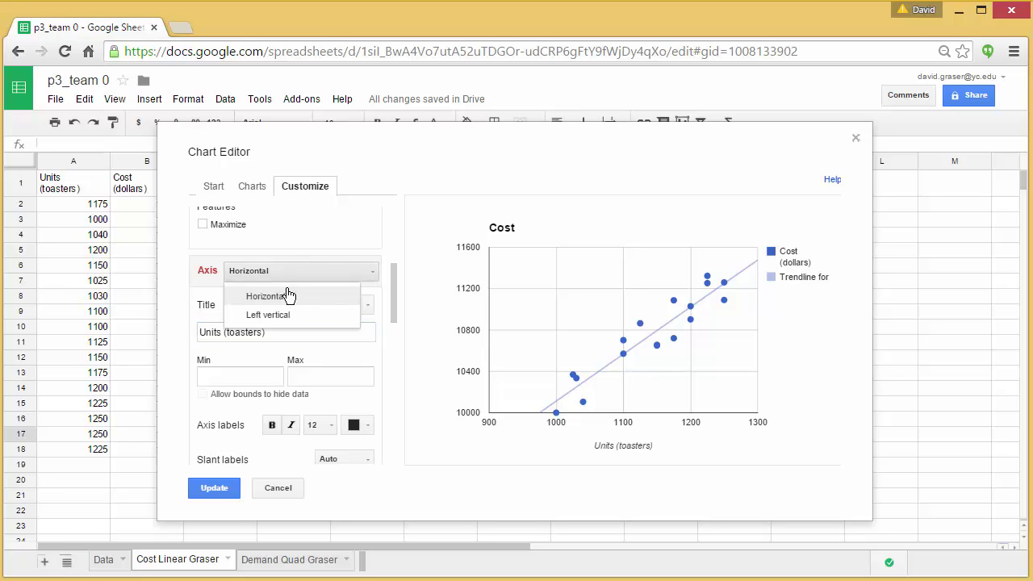
left_click(269, 316)
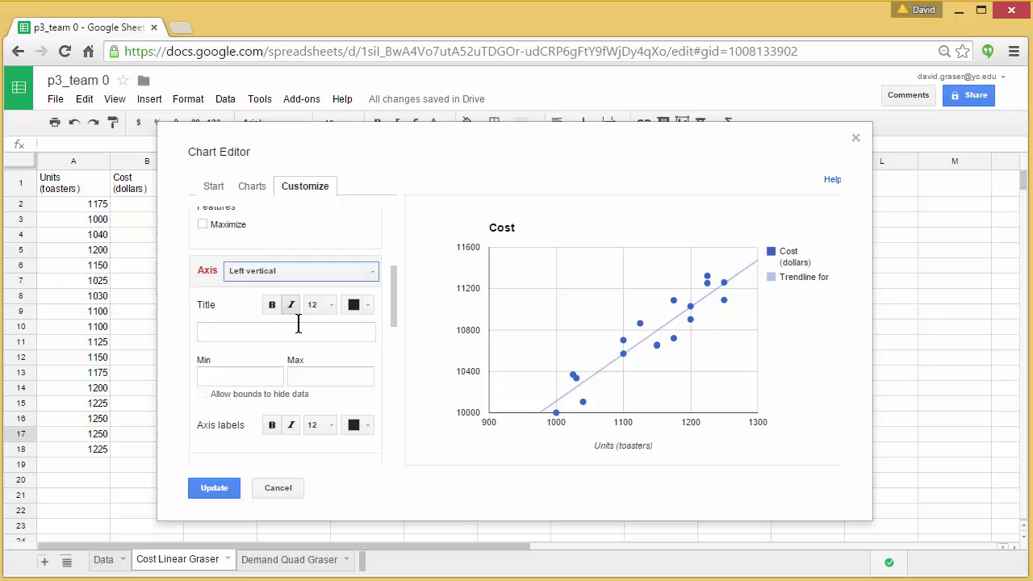
left_click(218, 332)
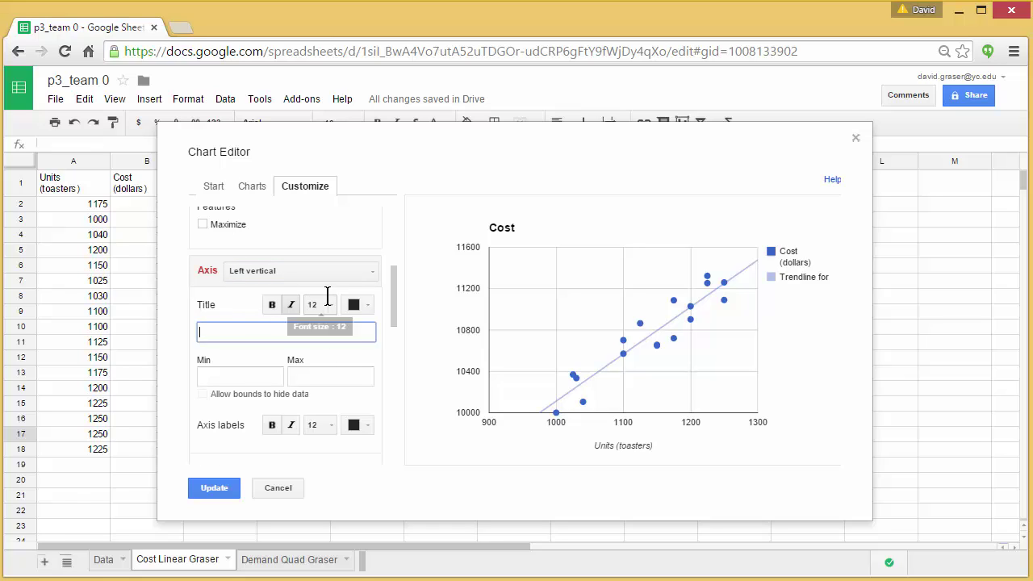
type("Cost (dollars")
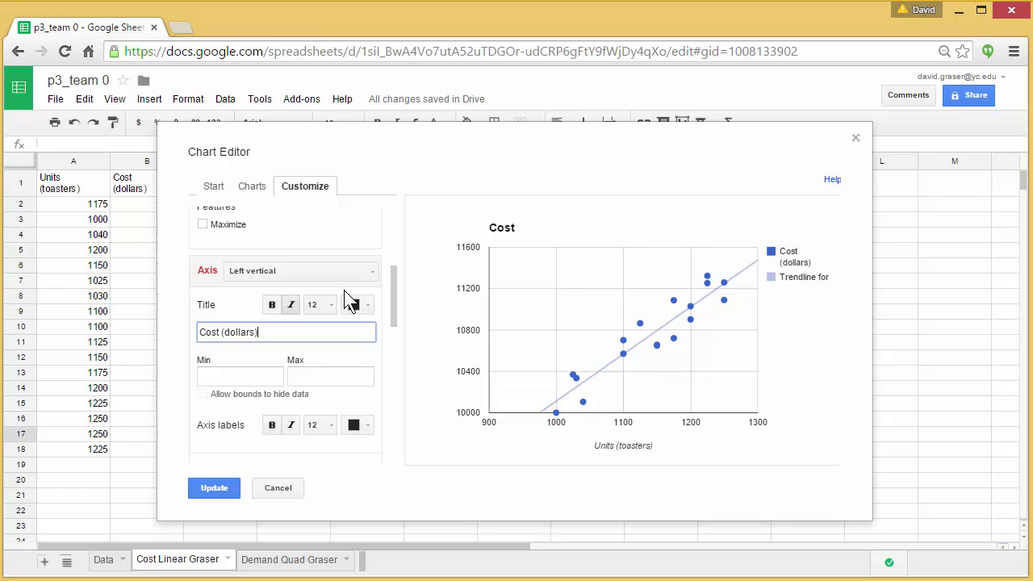
Step: Label the linear trendline with its equation, show its R² value, and update the cost chart
left_click_drag(394, 293, 397, 443)
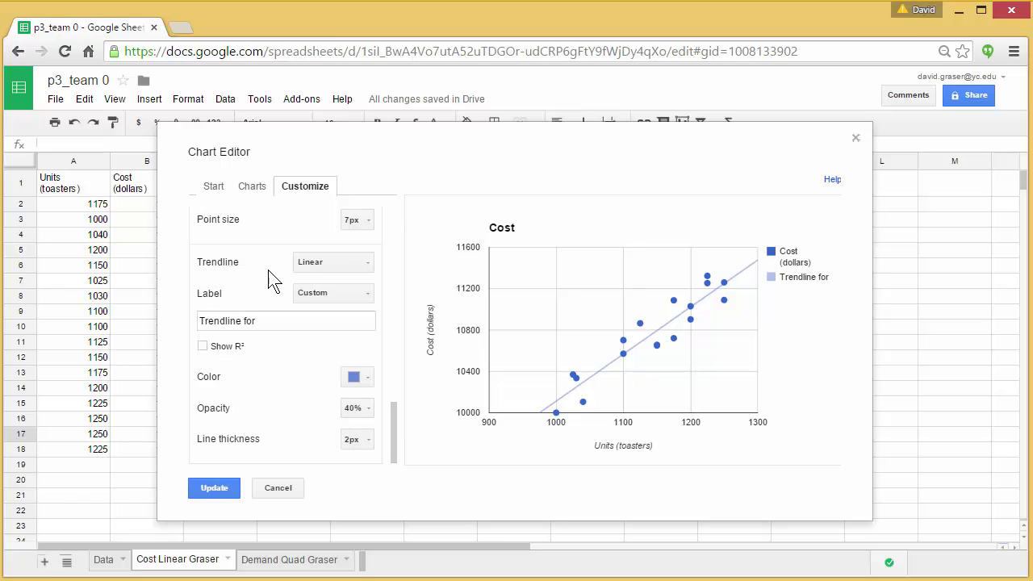
left_click(369, 294)
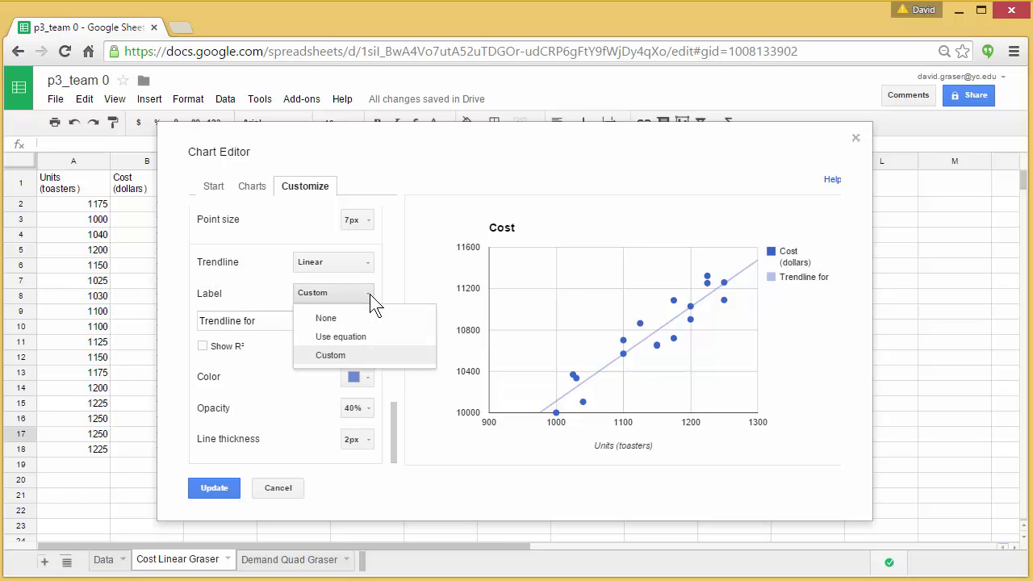
left_click(357, 343)
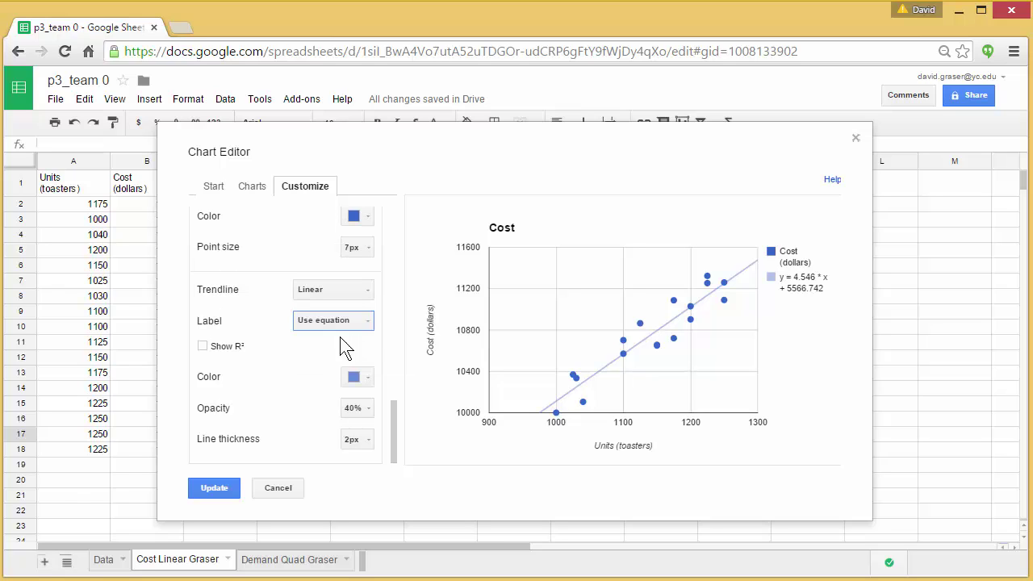
left_click(203, 347)
left_click(215, 487)
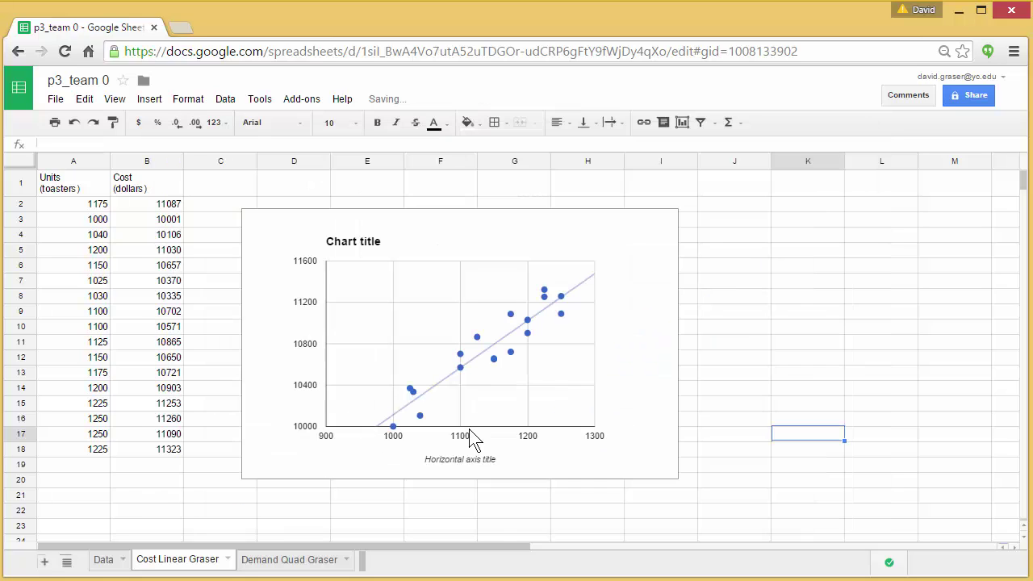
left_click(760, 376)
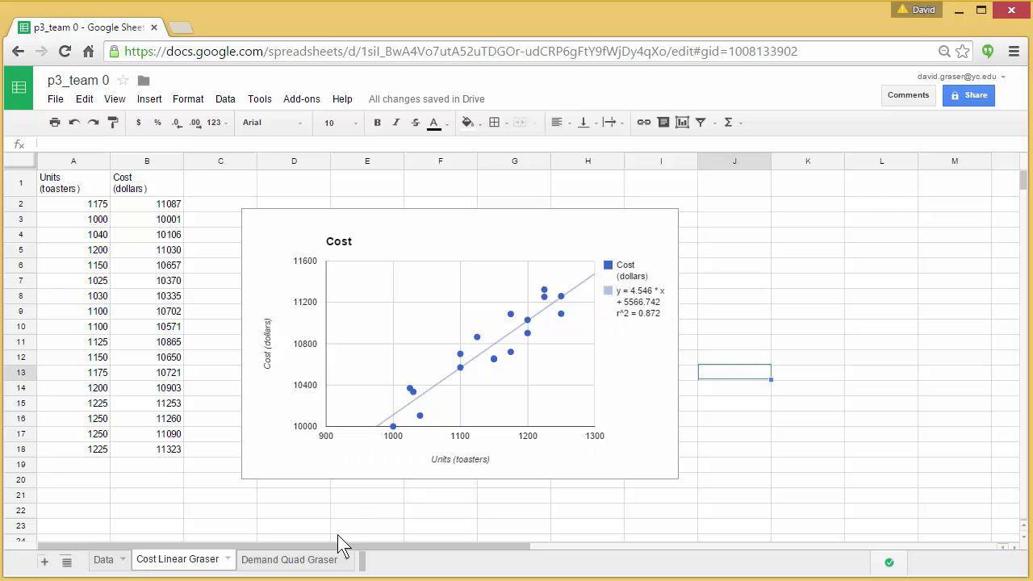
Step: On the demand sheet, insert a scatter chart of the range A1:B18 and place it beside the data columns
left_click(298, 566)
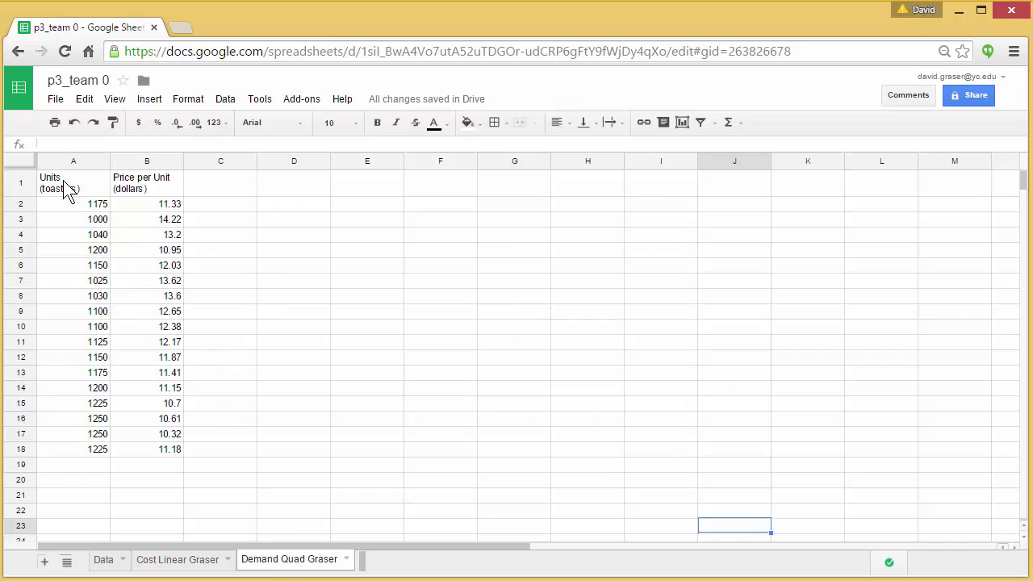
left_click_drag(69, 190, 143, 456)
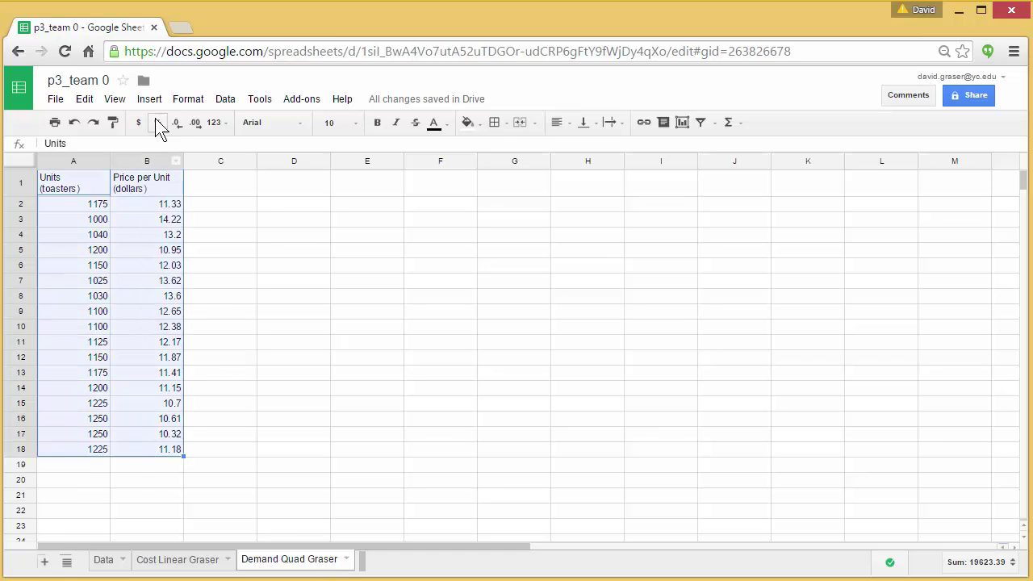
left_click(149, 100)
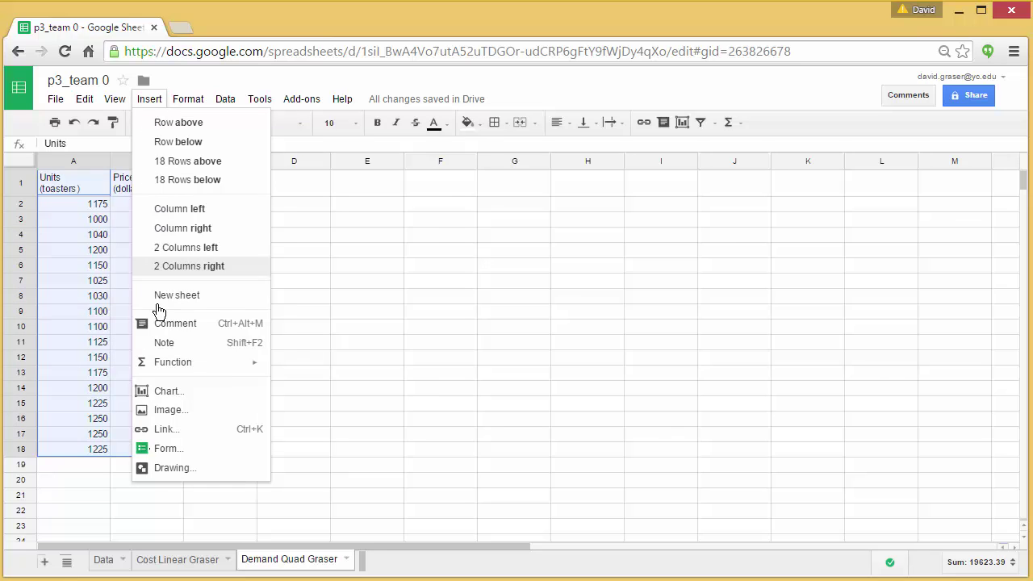
left_click(171, 392)
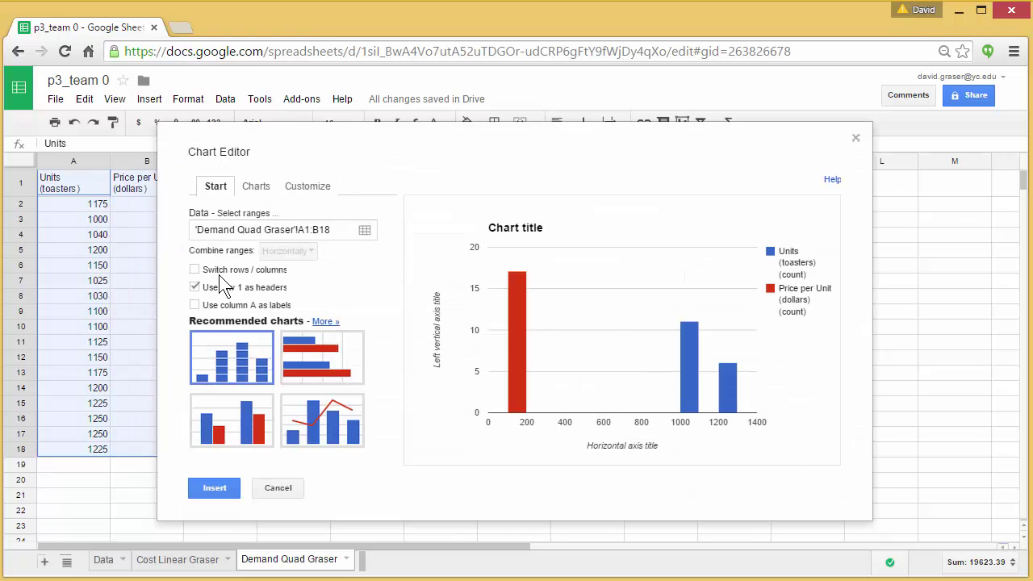
left_click(255, 187)
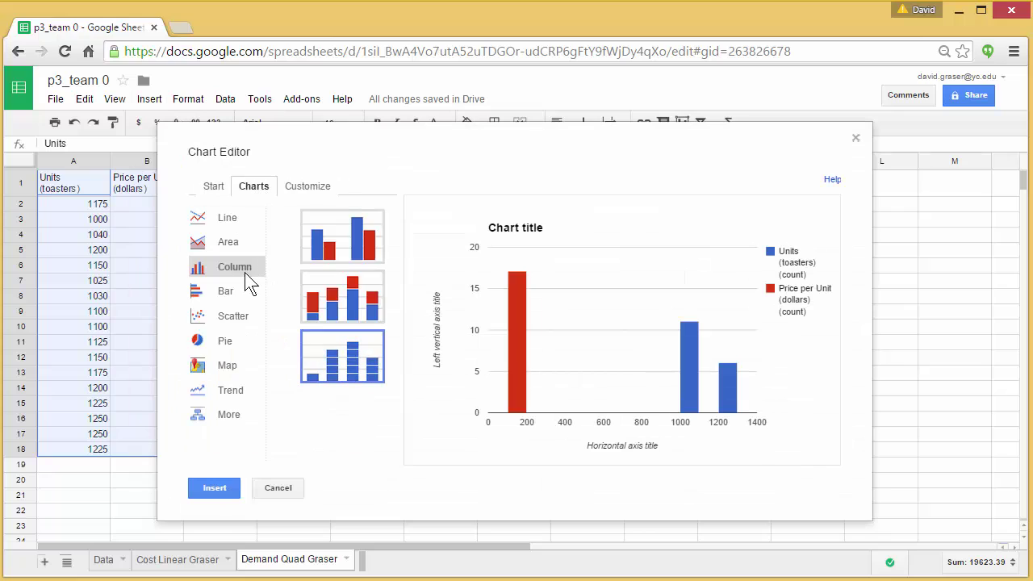
left_click(233, 318)
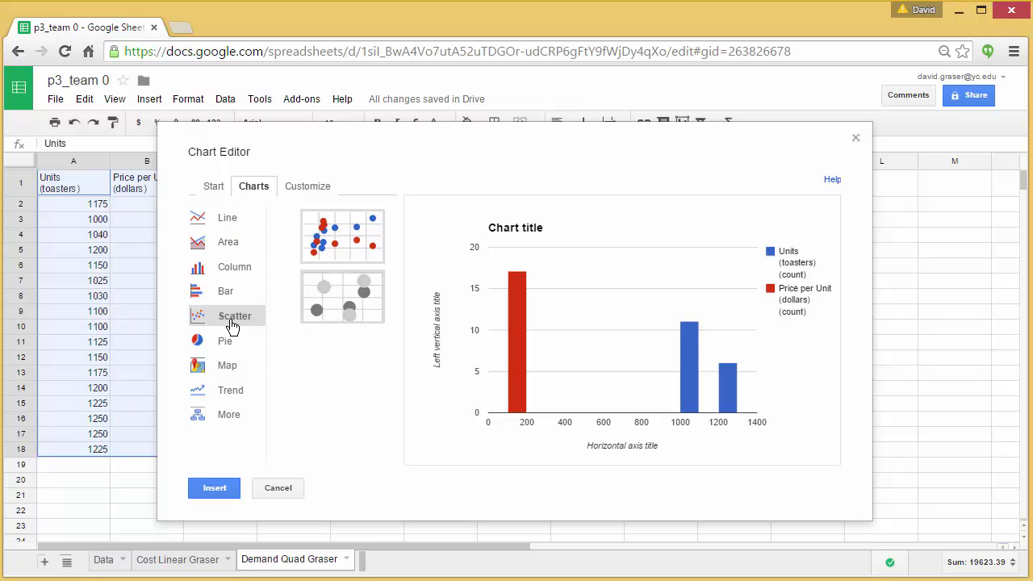
left_click(337, 248)
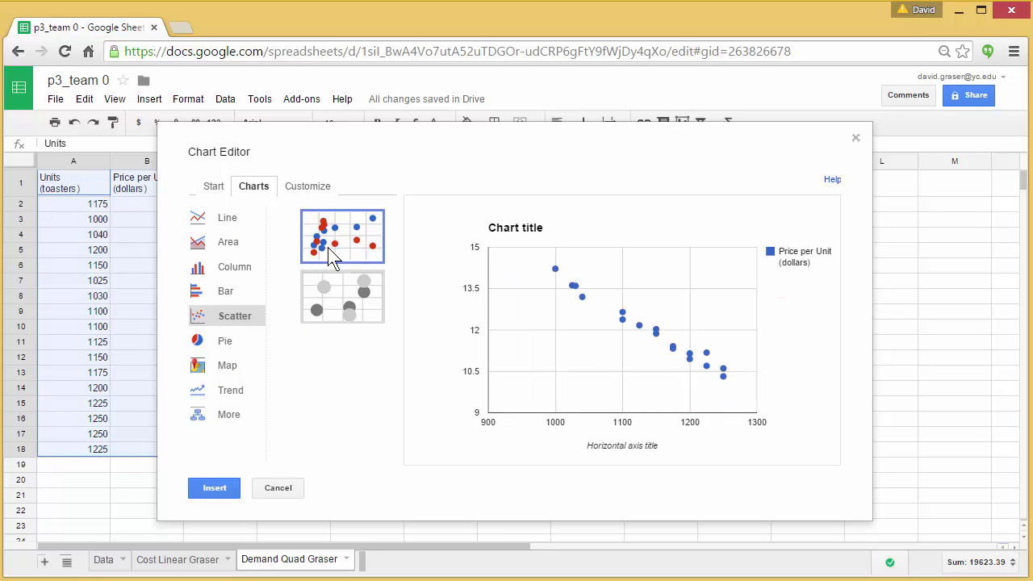
left_click(215, 488)
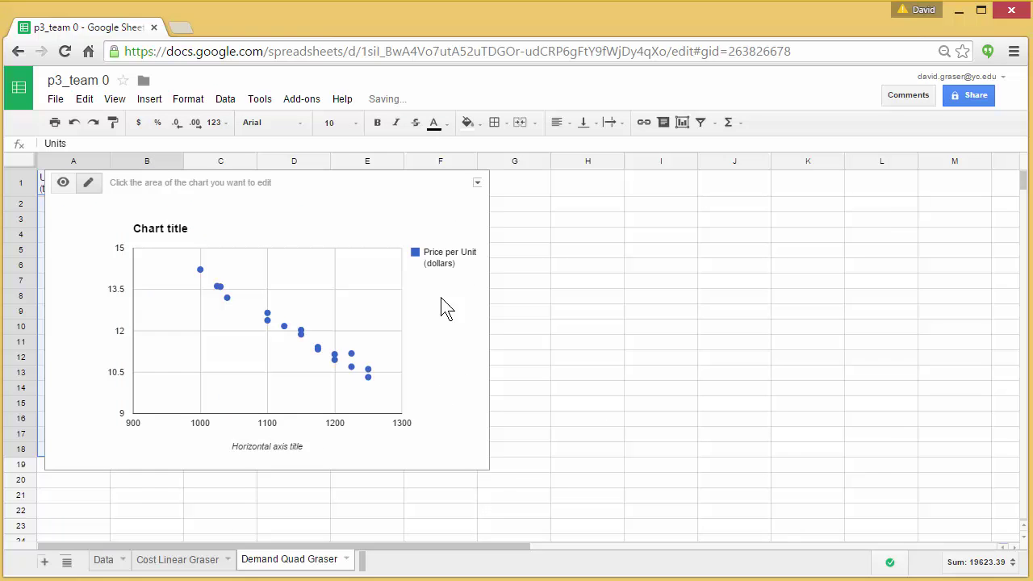
left_click_drag(330, 187, 505, 207)
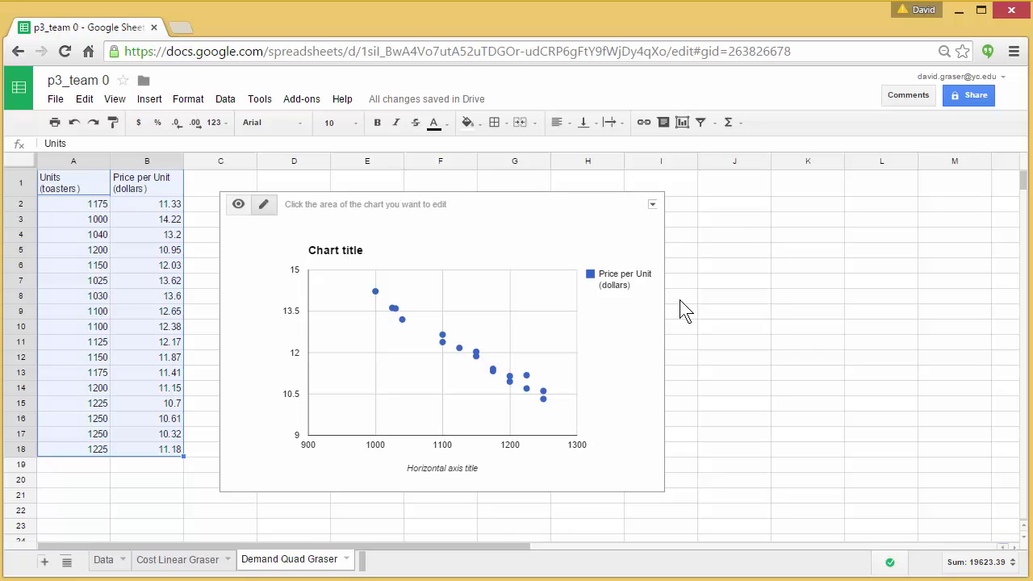
Step: Add a 2nd order polynomial trendline to the price per unit series in the scatter chart
left_click(475, 355)
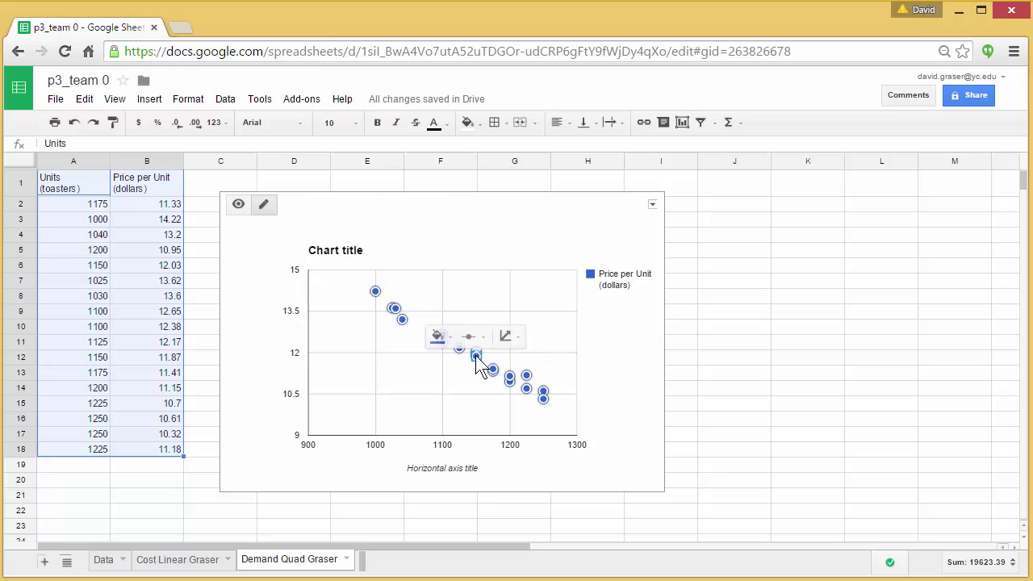
left_click(519, 339)
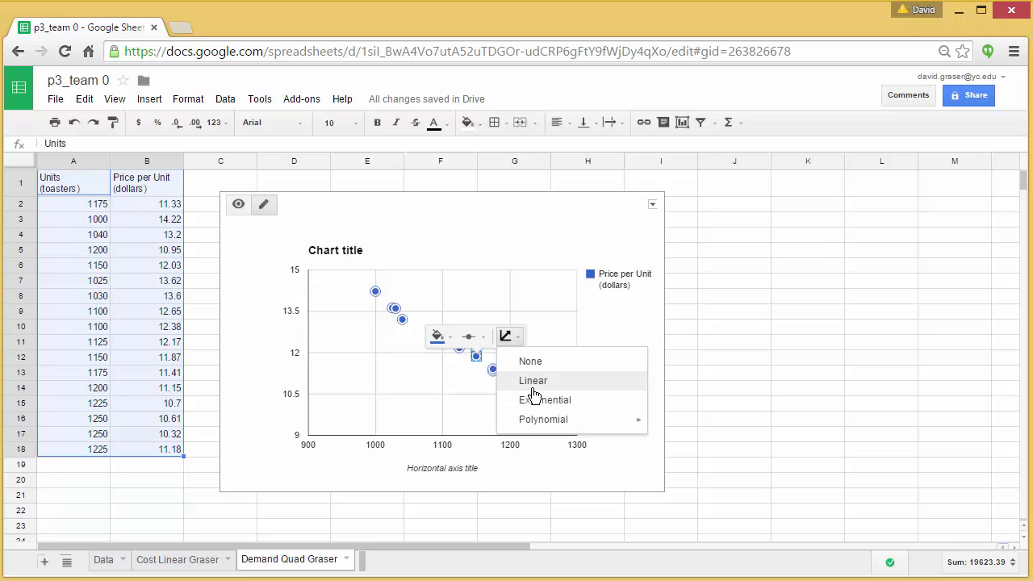
mouse_move(547, 426)
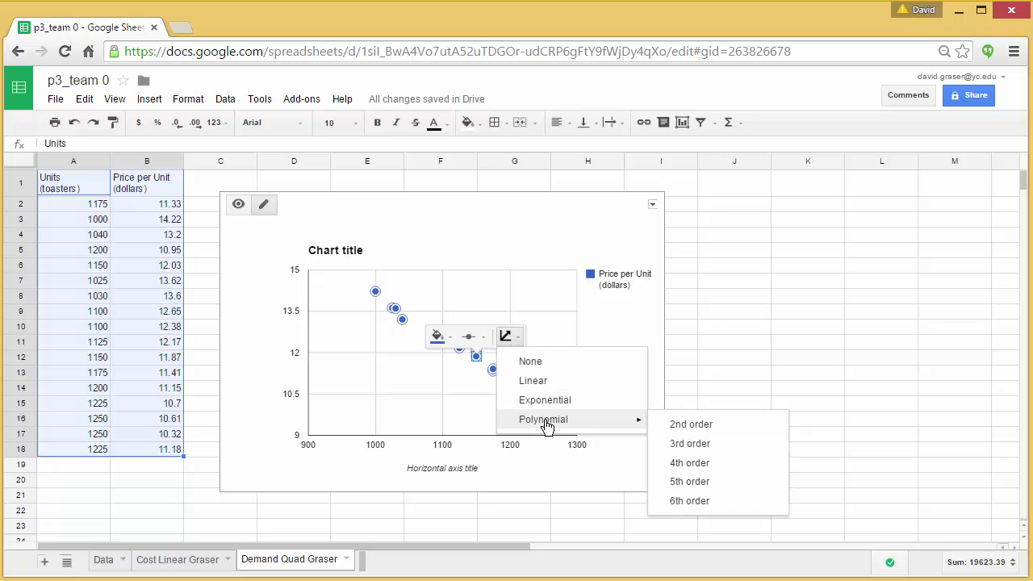
left_click(698, 428)
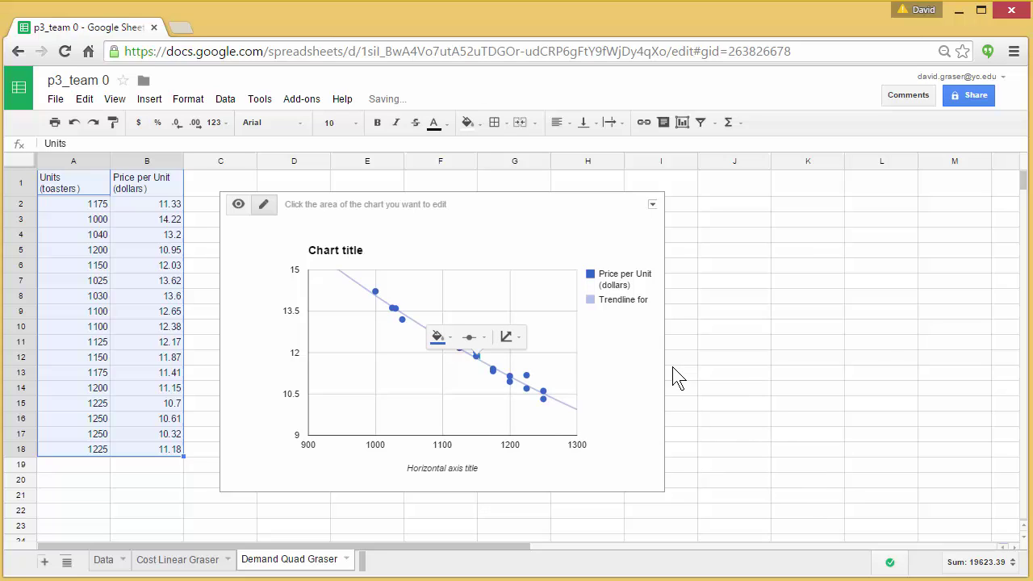
left_click(752, 389)
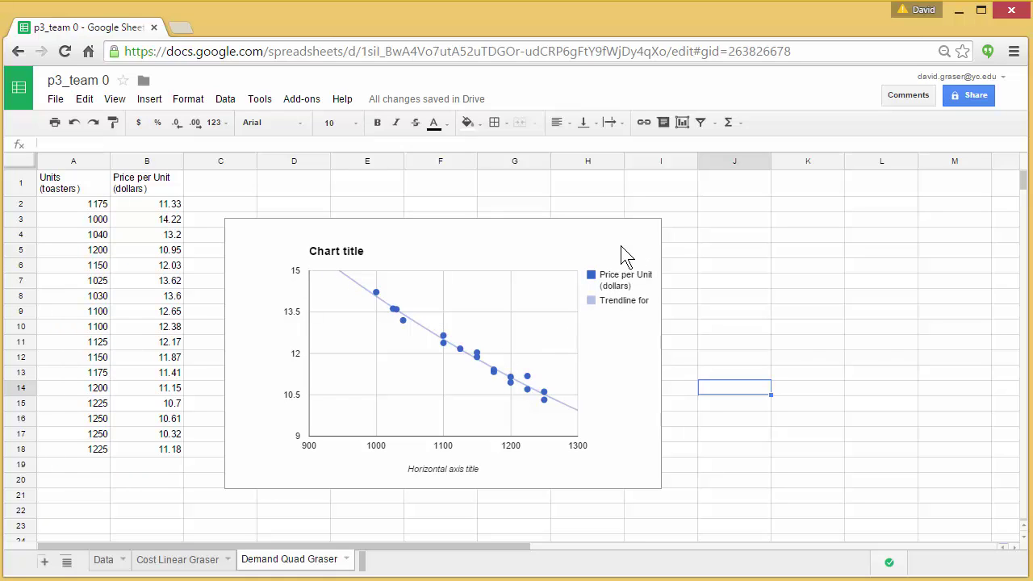
Step: Open the advanced editing options of the demand chart and set its title to "Demand"
left_click(643, 396)
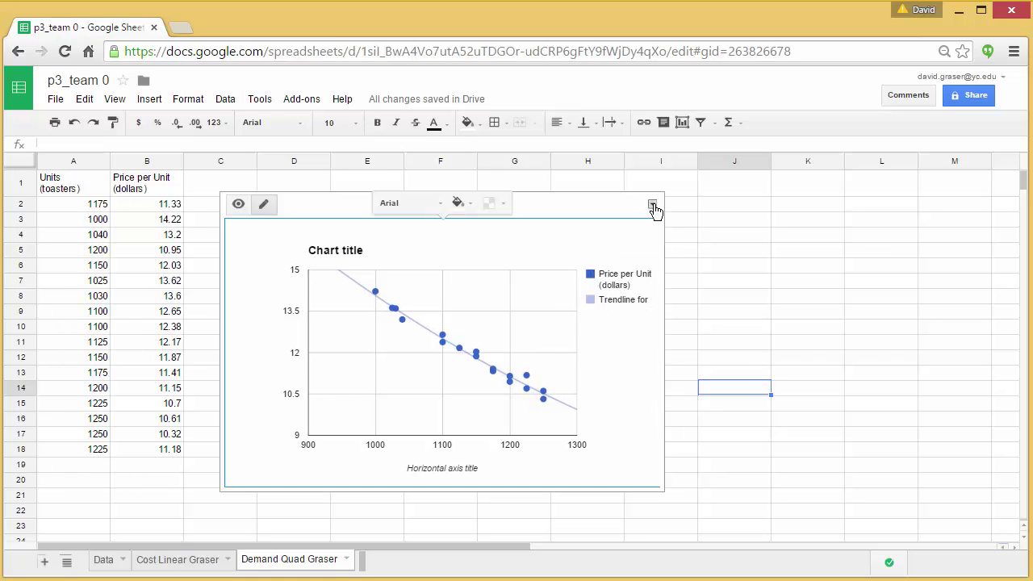
left_click(651, 205)
left_click(567, 226)
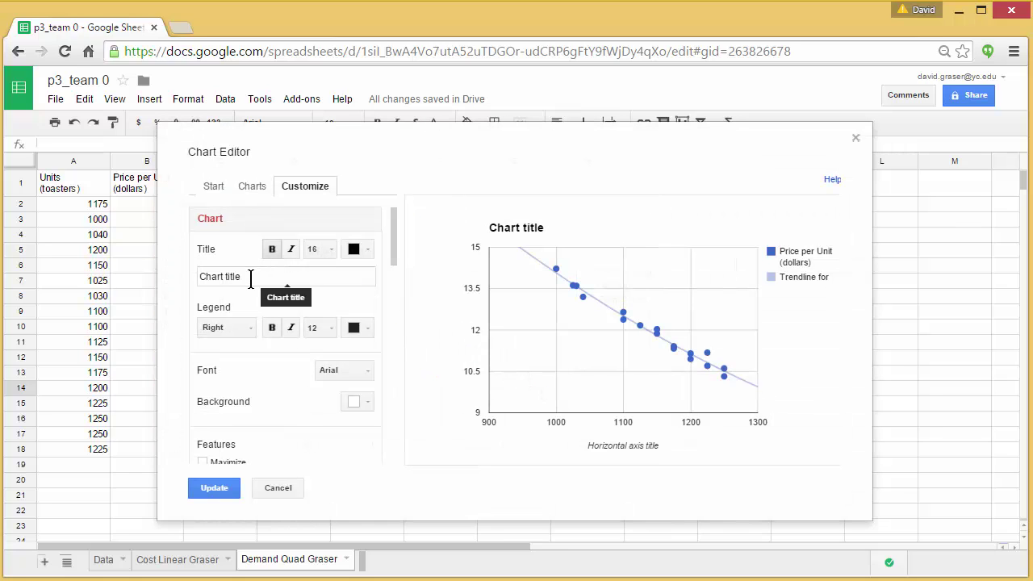
left_click_drag(250, 278, 185, 277)
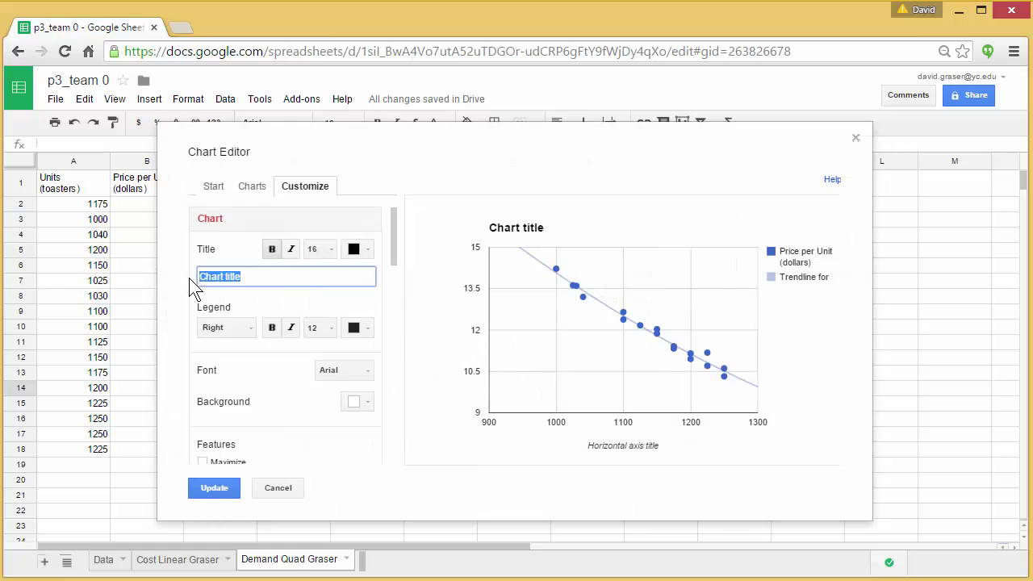
type("Demand")
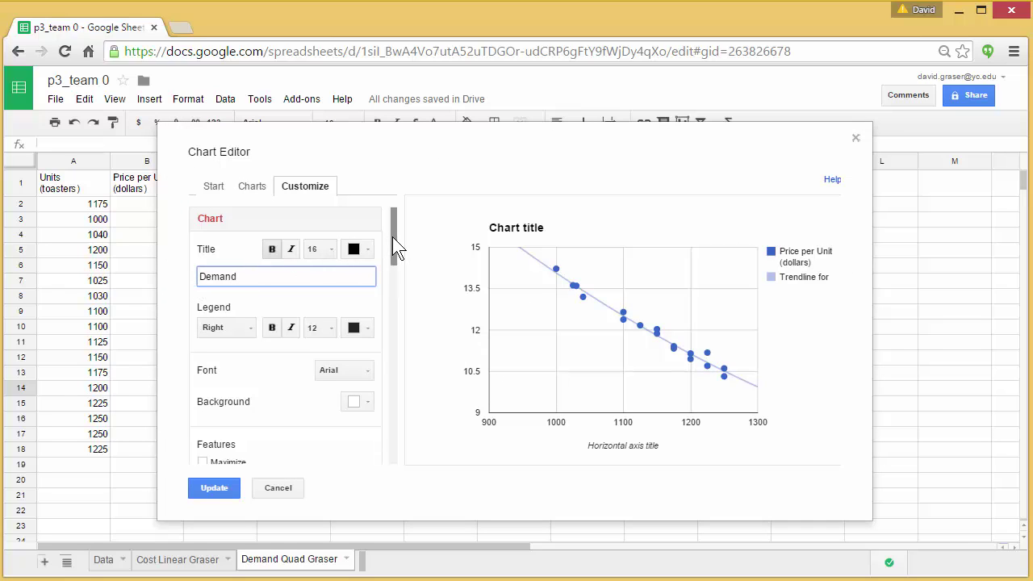
Step: Title the demand chart's horizontal axis "Units (toasters)" and its left vertical axis "Dollars per unit"
left_click_drag(392, 236, 395, 292)
left_click_drag(289, 338, 185, 345)
type("Units(toasters")
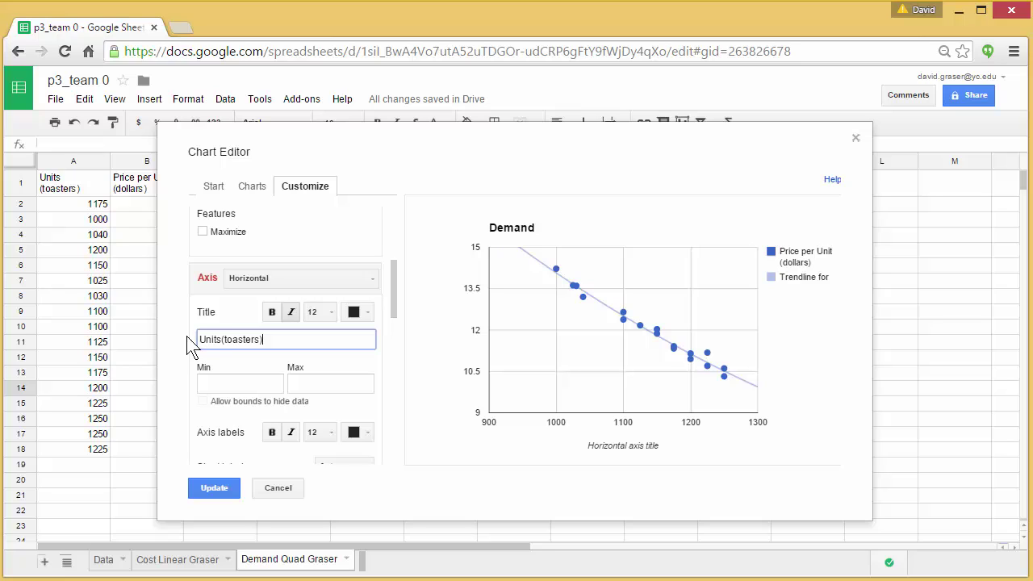
left_click(222, 339)
left_click(307, 282)
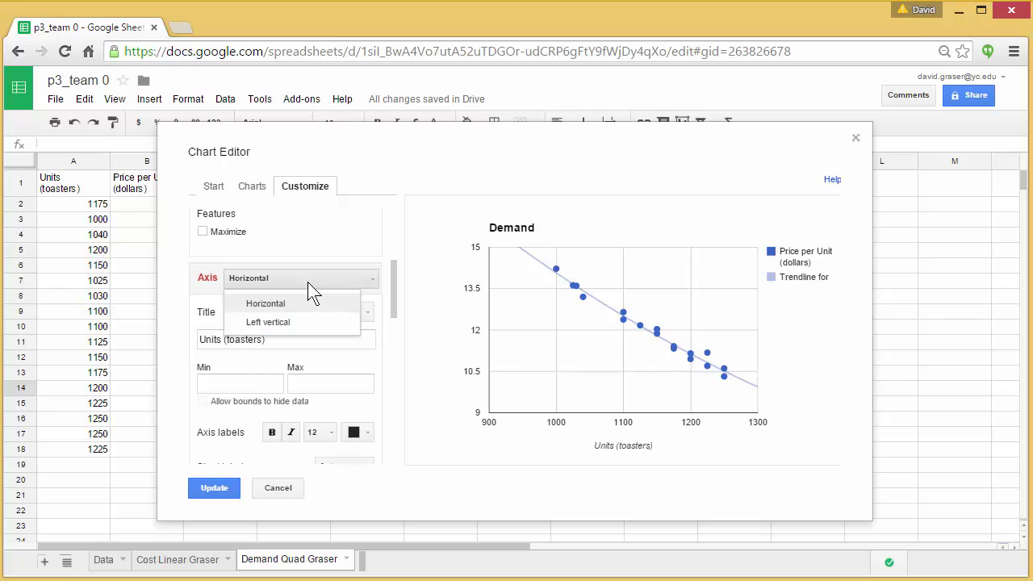
left_click(291, 322)
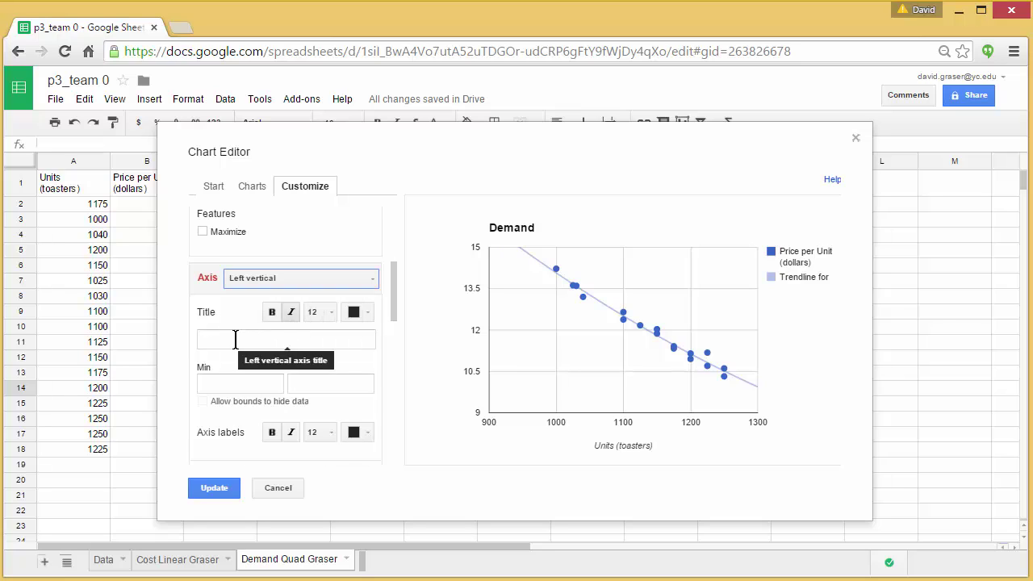
left_click(237, 338)
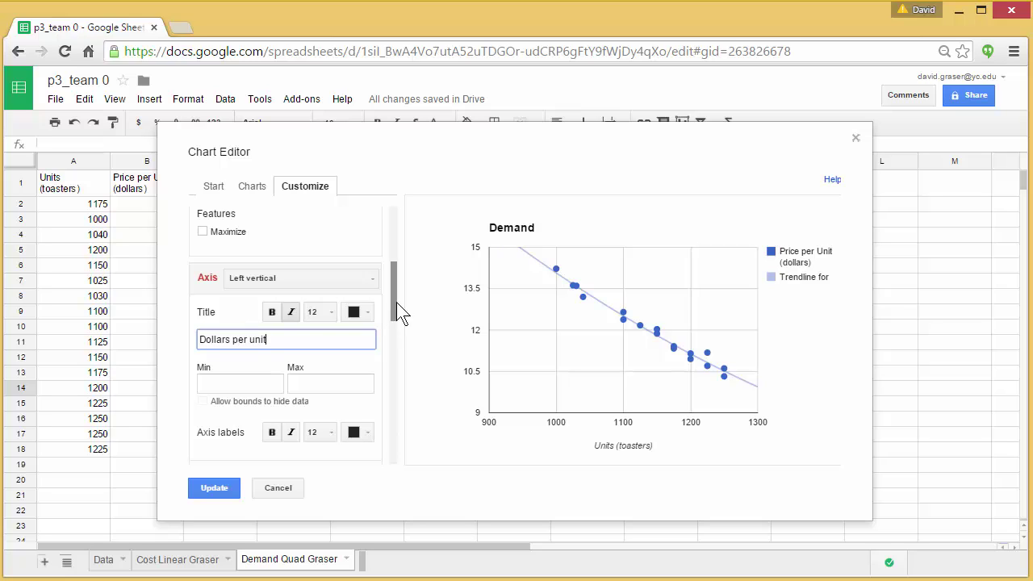
Step: Label the polynomial trendline with its equation, show its R² value, and update the demand chart
left_click_drag(392, 297, 388, 416)
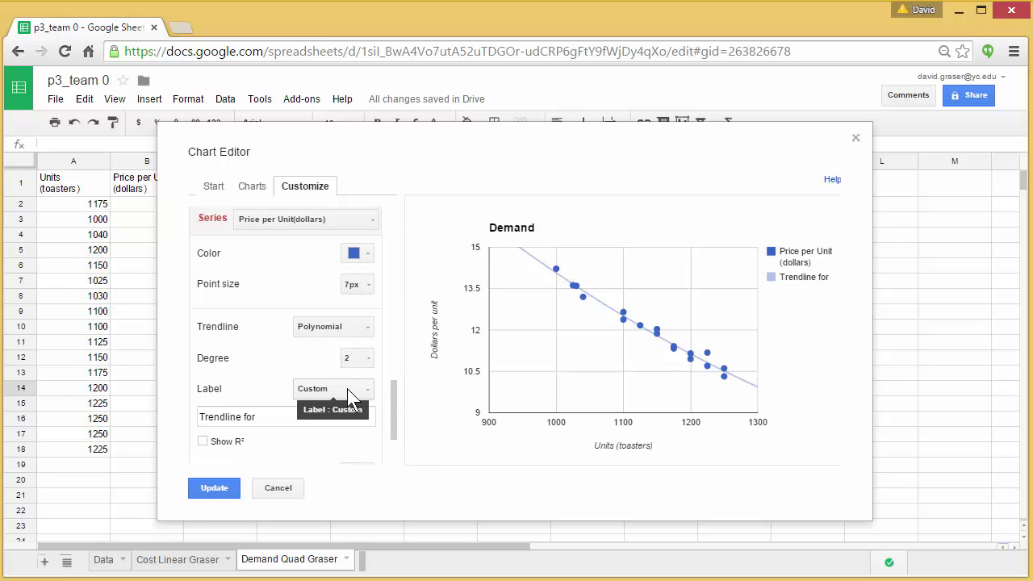
left_click(347, 388)
left_click(345, 431)
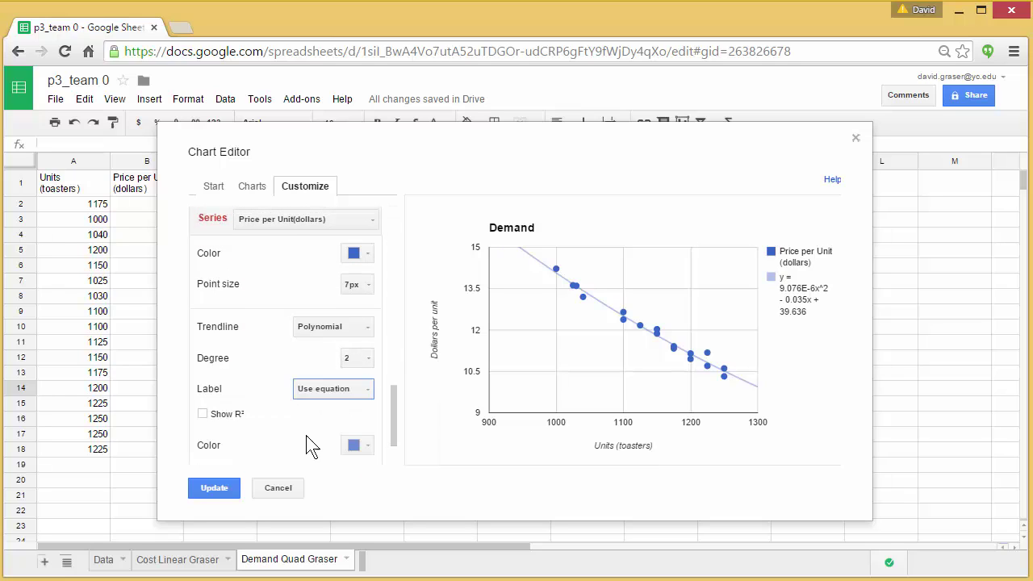
left_click(202, 413)
left_click(201, 487)
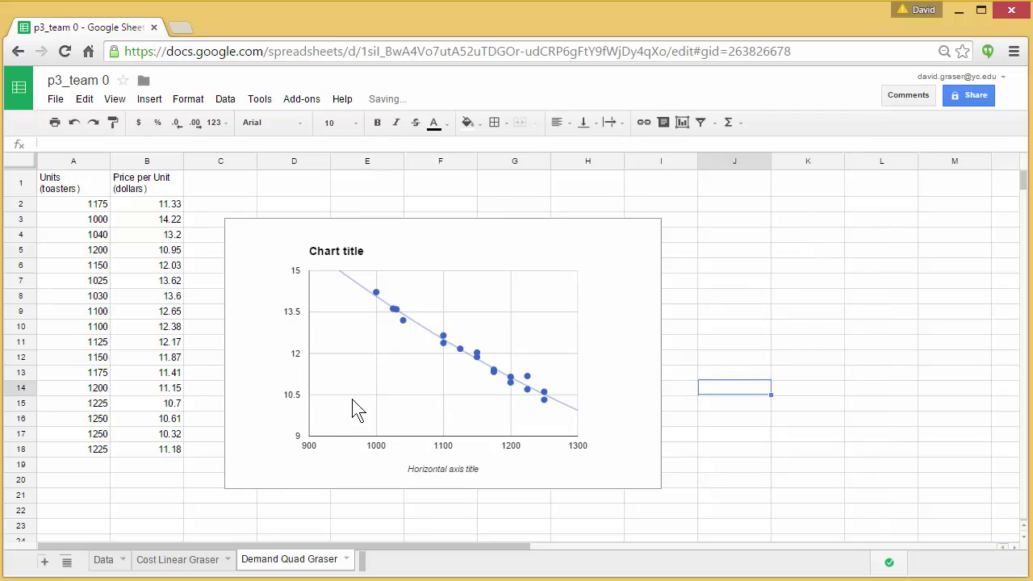